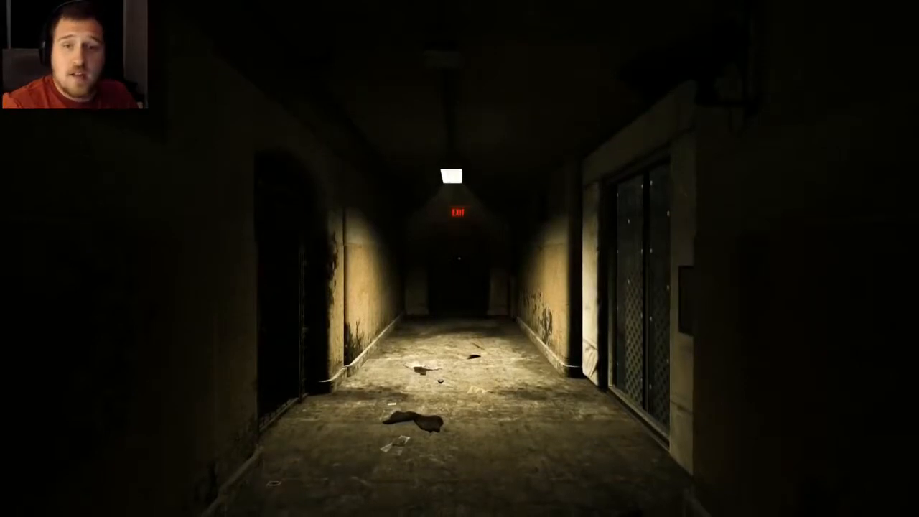
{"action": "key", "text": "Escape"}
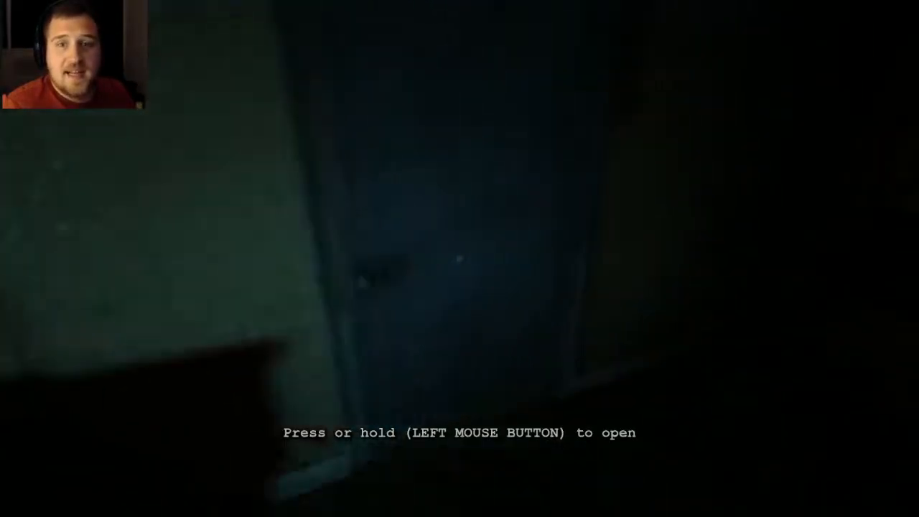
{"action": "left_click", "coordinate": [459, 259]}
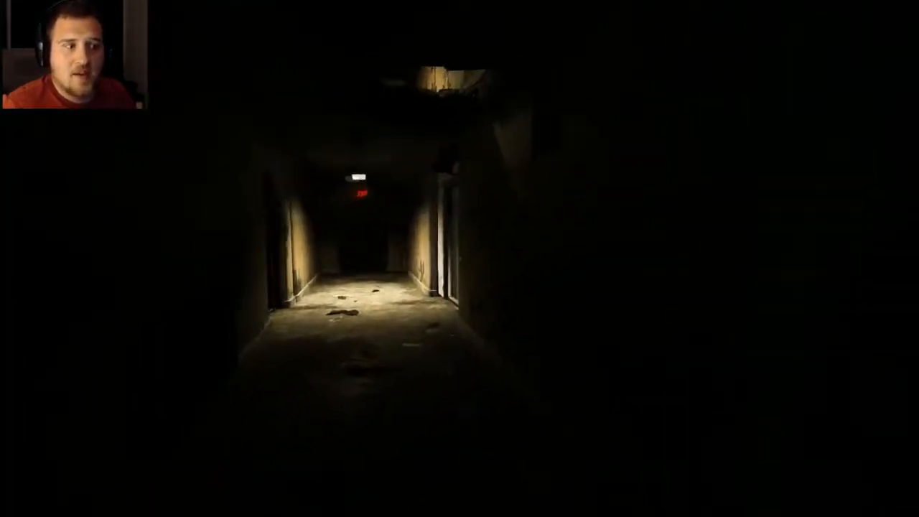
{"action": "right_click", "coordinate": [459, 258]}
{"action": "key", "text": "f"}
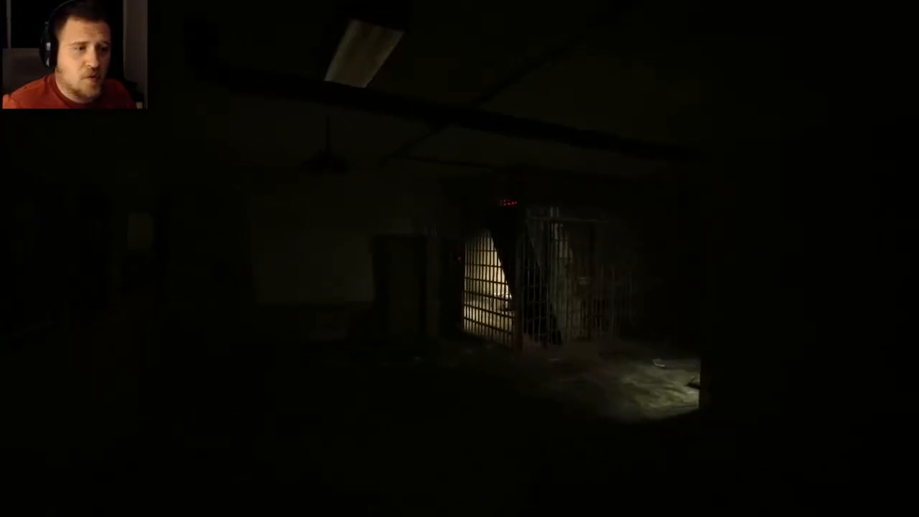
{"action": "key", "text": "w"}
{"action": "key", "text": "w"}
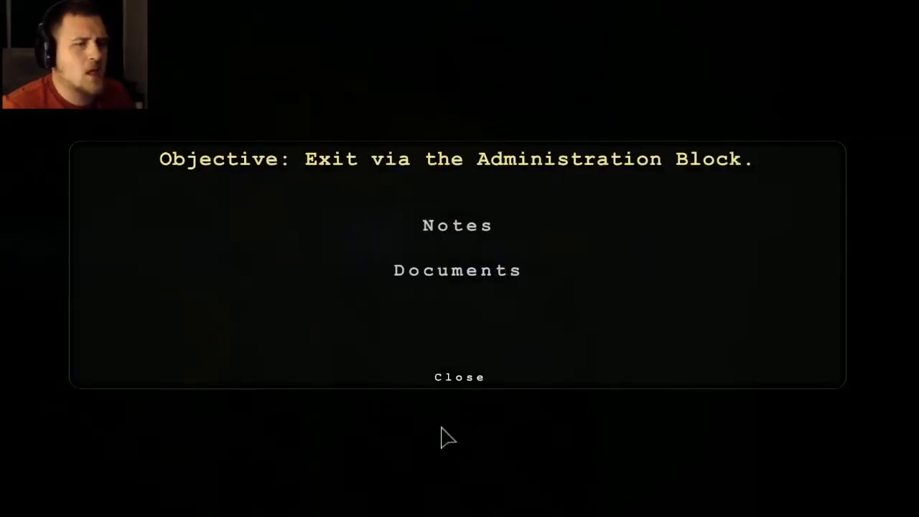
{"action": "left_click", "coordinate": [464, 286]}
{"action": "left_click", "coordinate": [273, 209]}
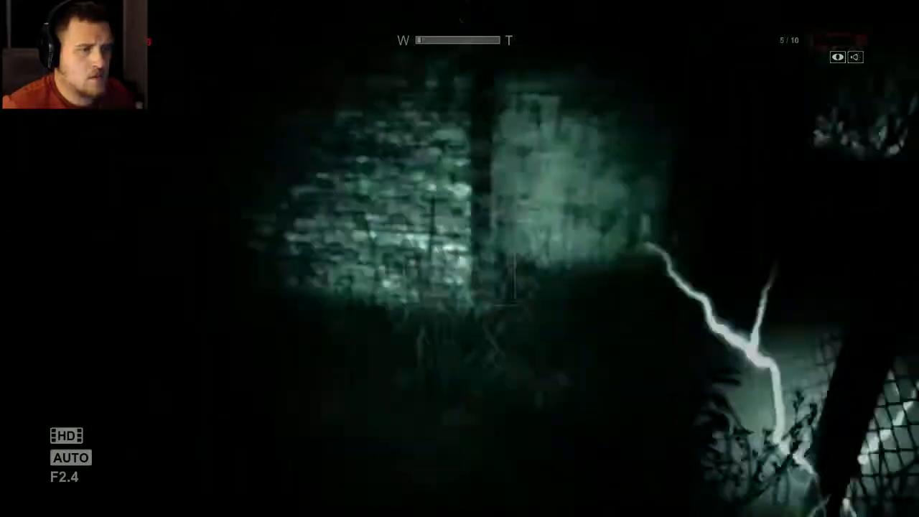
{"action": "right_click", "coordinate": [459, 258]}
{"action": "right_click", "coordinate": [459, 258]}
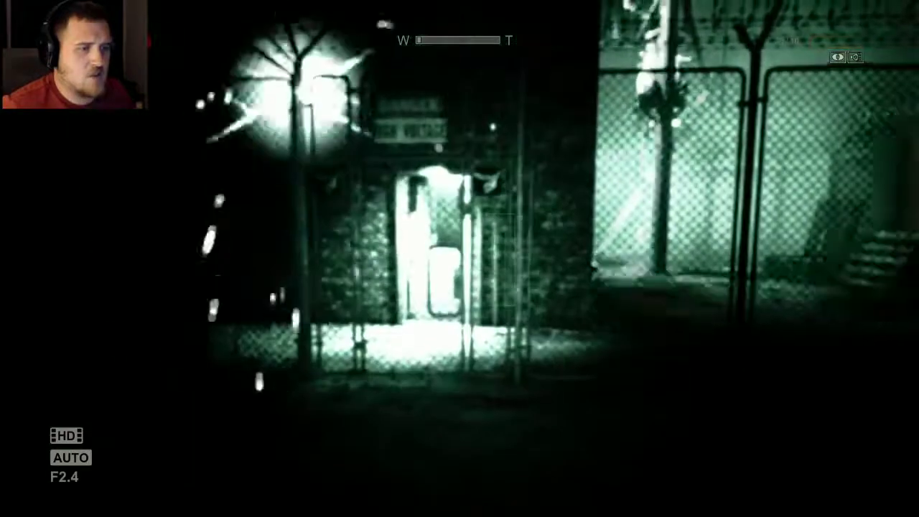
{"action": "right_click", "coordinate": [459, 258]}
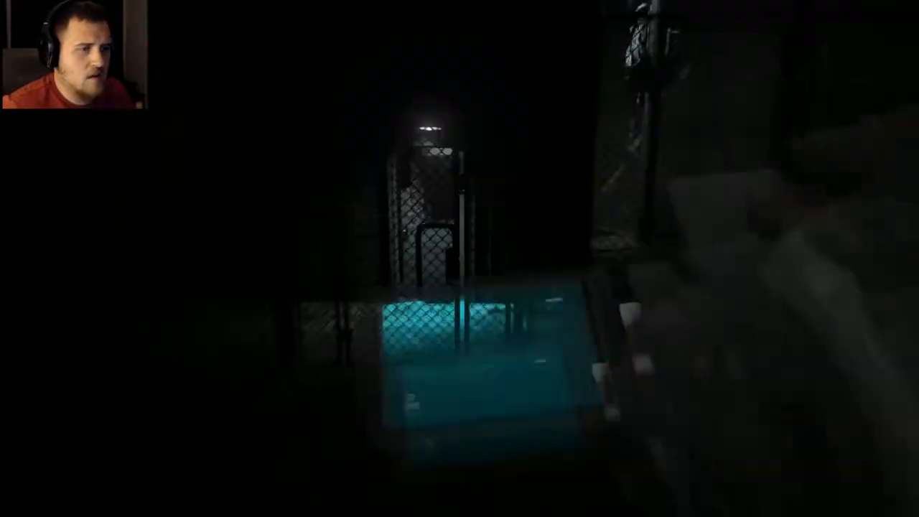
{"action": "right_click", "coordinate": [459, 259]}
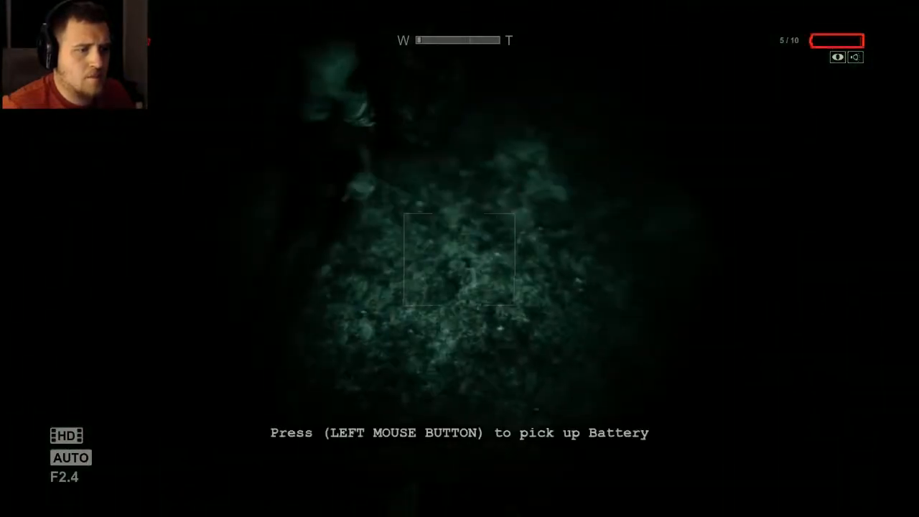
{"action": "key", "text": "e"}
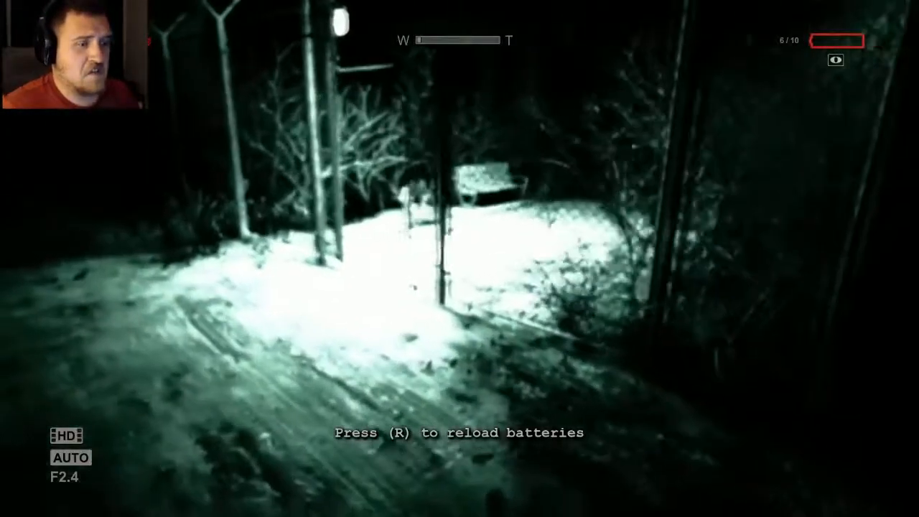
{"action": "key", "text": "f"}
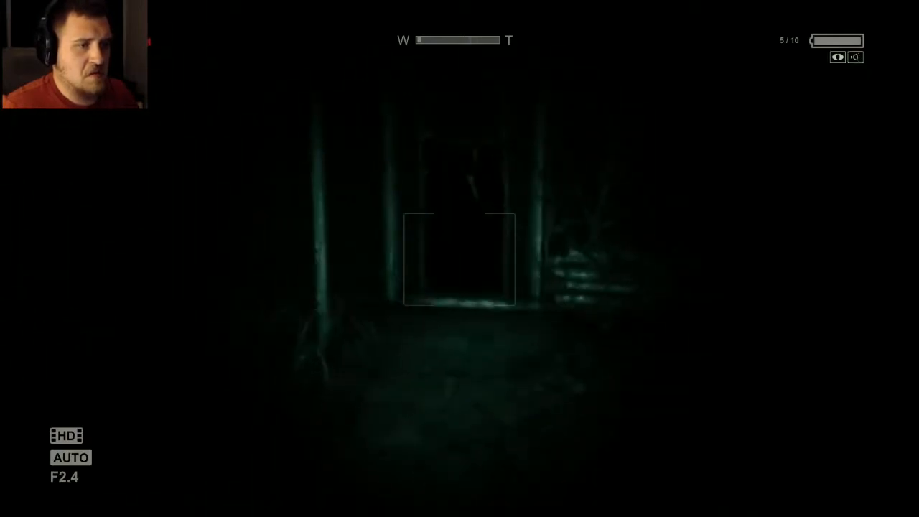
{"action": "key", "text": "w"}
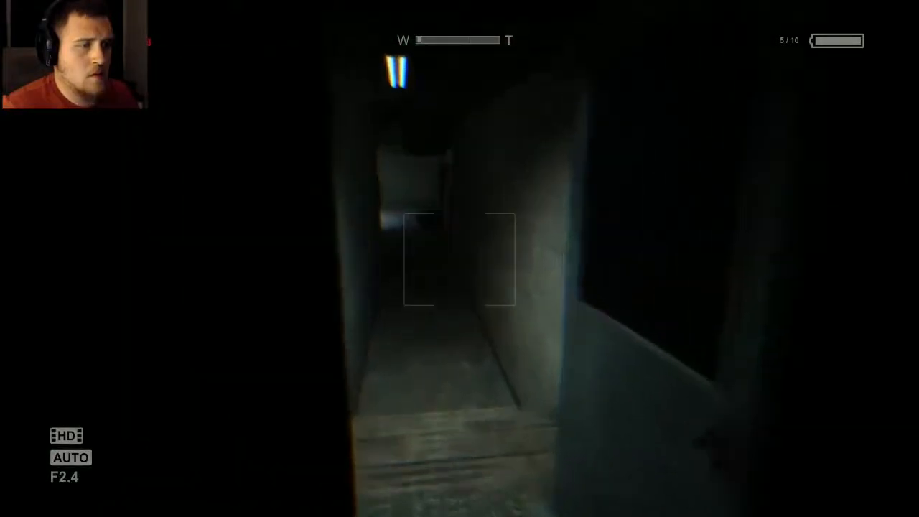
{"action": "key", "text": "w"}
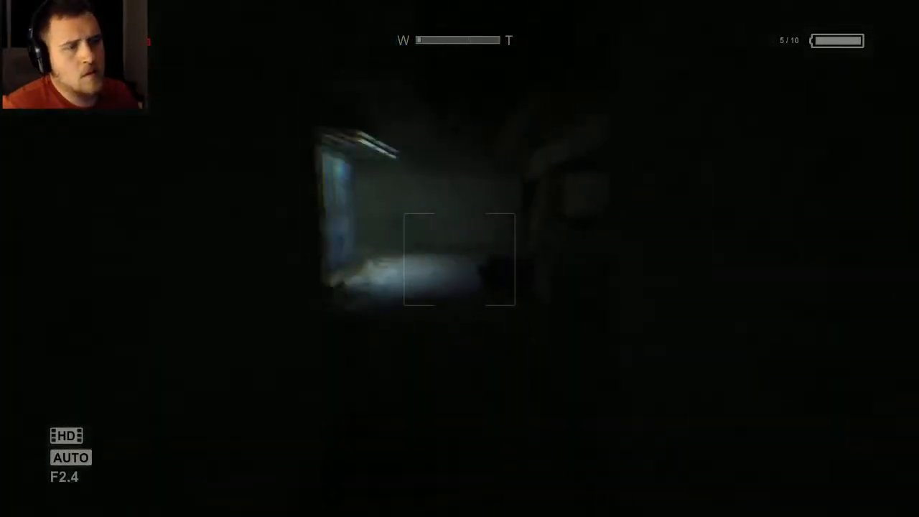
{"action": "right_click", "coordinate": [459, 259]}
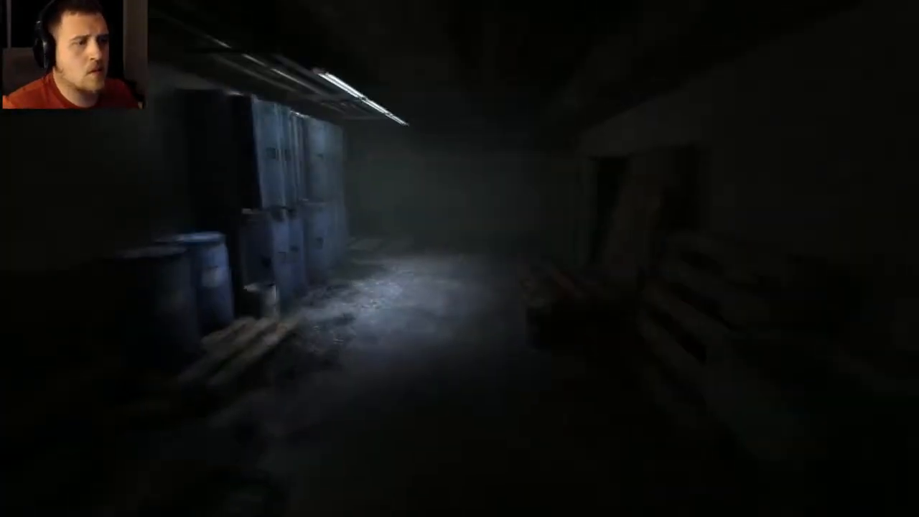
{"action": "key", "text": "w"}
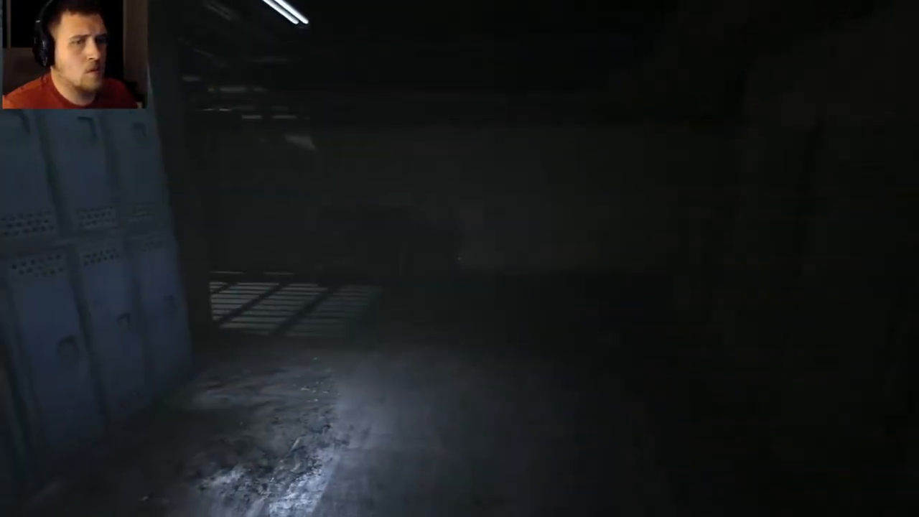
{"action": "key", "text": "w"}
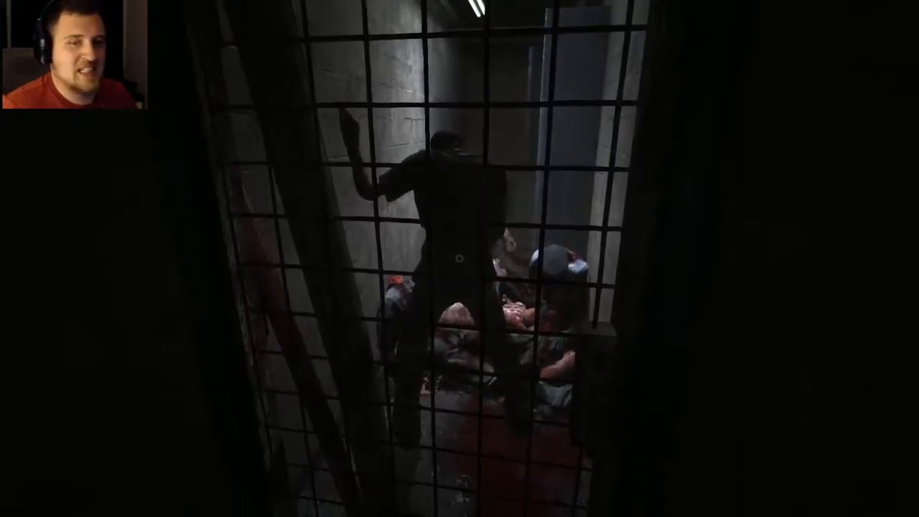
{"action": "right_click", "coordinate": [459, 258]}
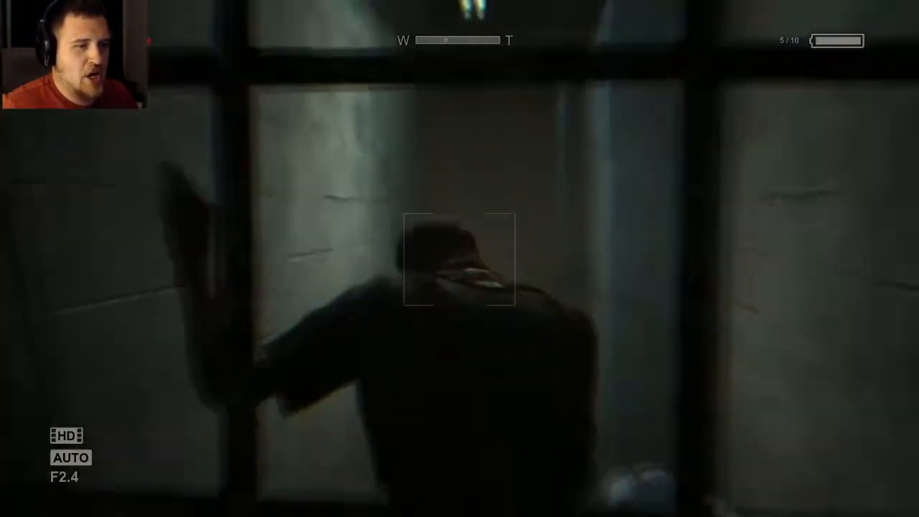
{"action": "right_click", "coordinate": [459, 259]}
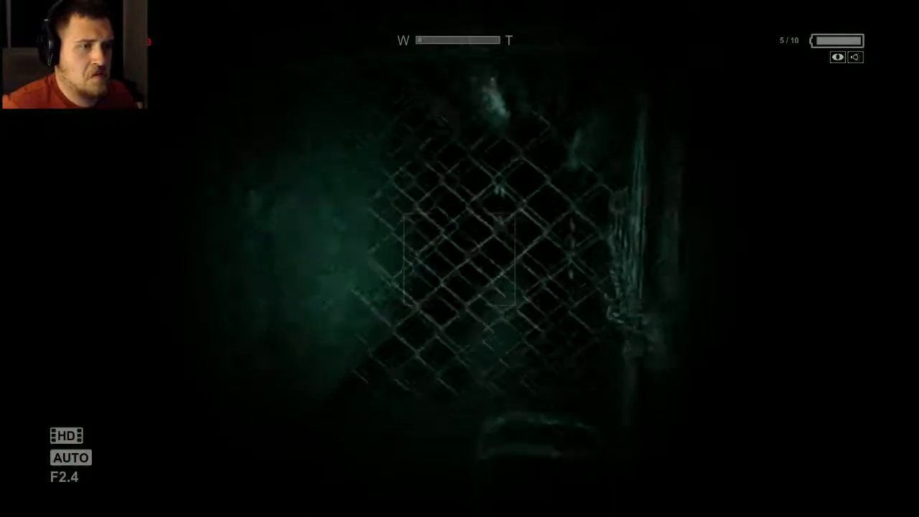
{"action": "right_click", "coordinate": [460, 258]}
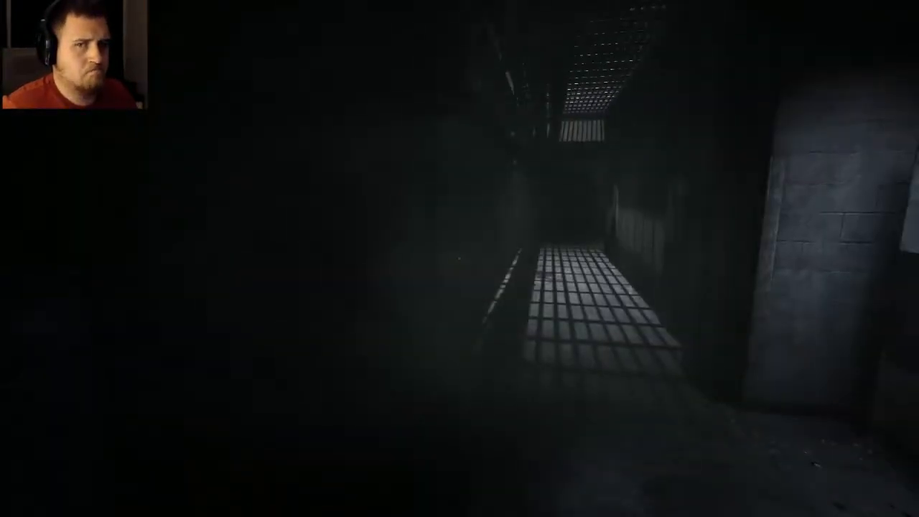
{"action": "key", "text": "w"}
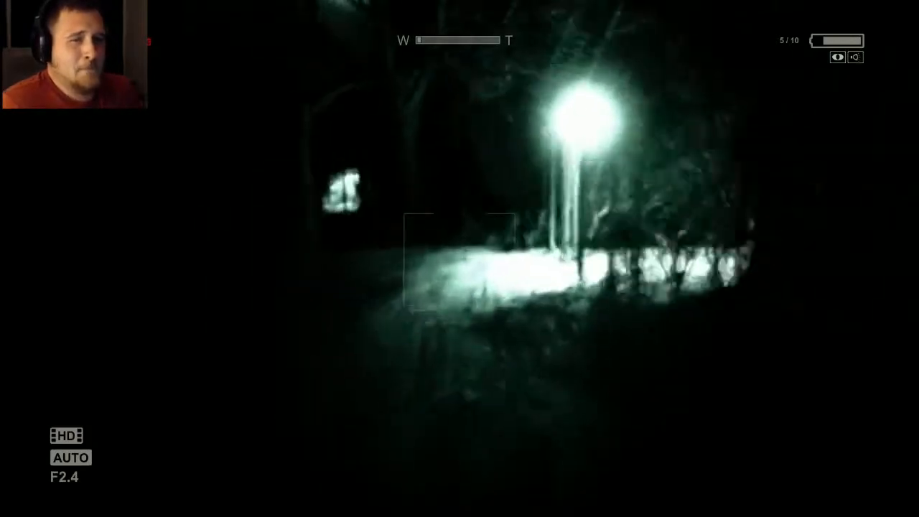
{"action": "key", "text": "w"}
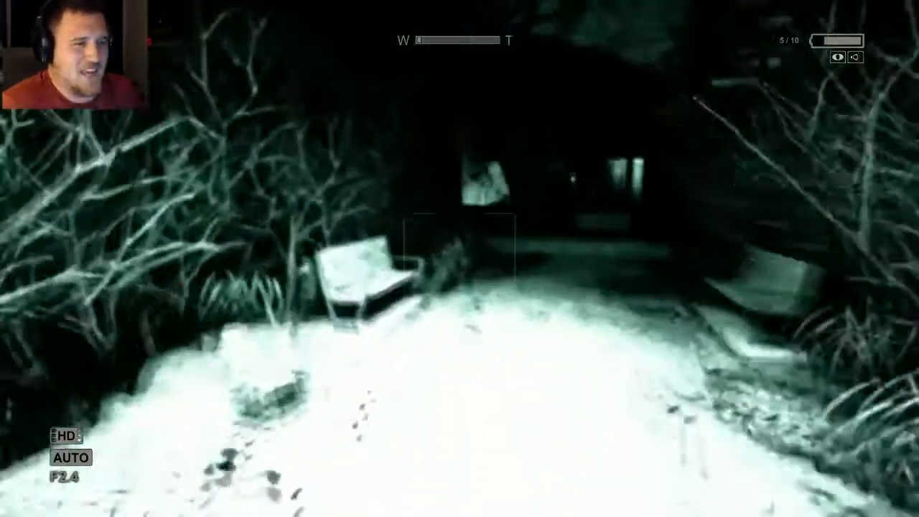
{"action": "key", "text": "w"}
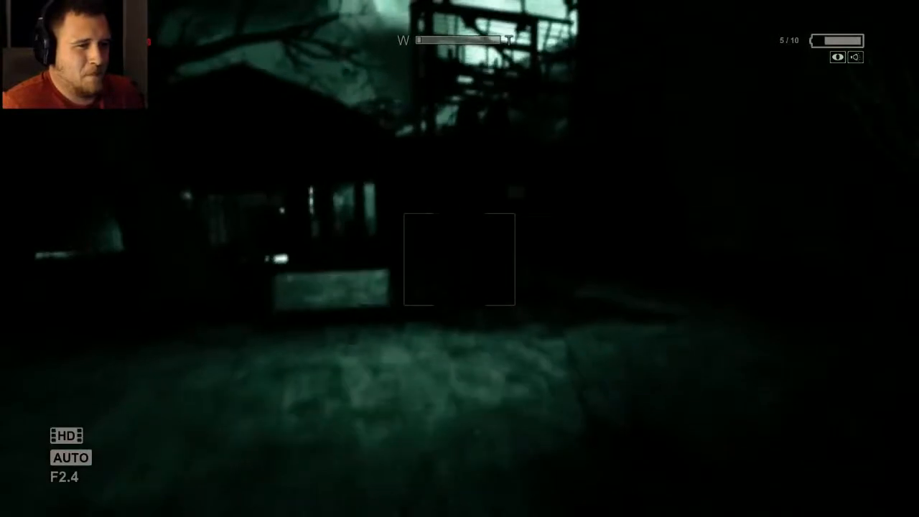
{"action": "key", "text": "w"}
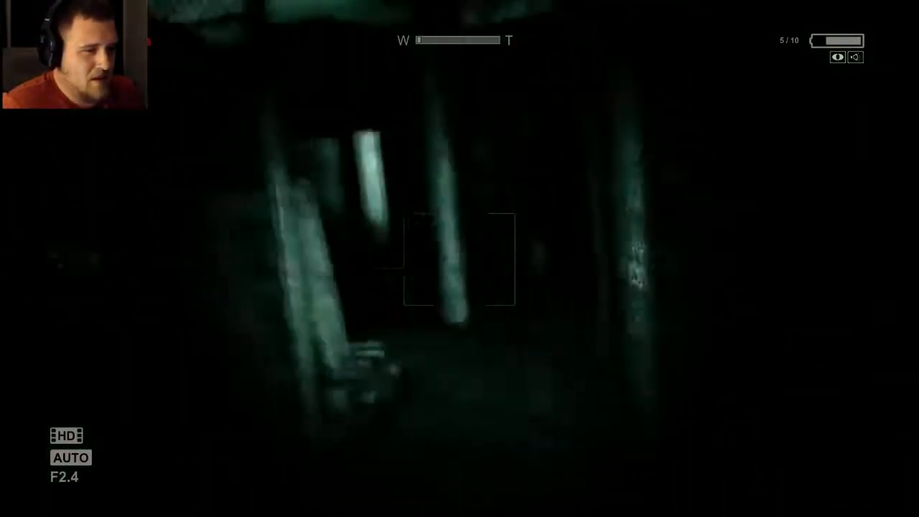
{"action": "key", "text": "w"}
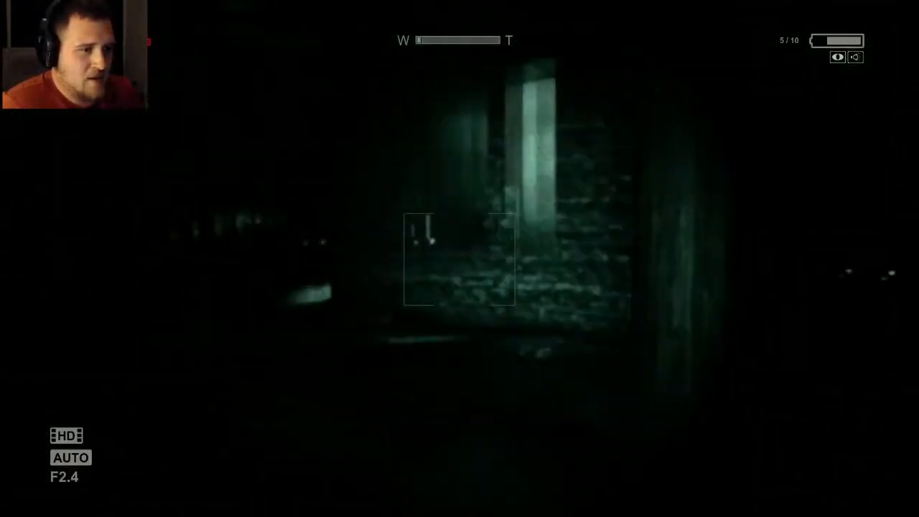
{"action": "key", "text": "w"}
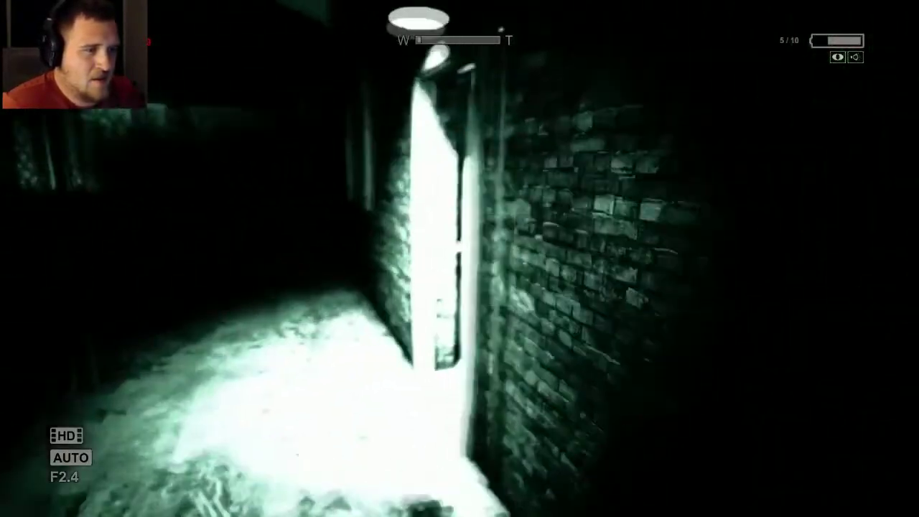
{"action": "key", "text": "w"}
{"action": "left_click", "coordinate": [460, 258]}
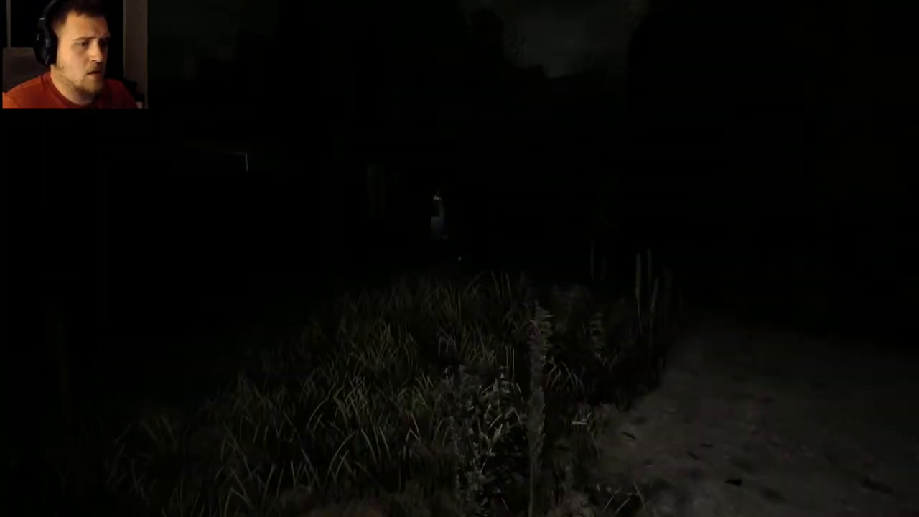
{"action": "right_click", "coordinate": [459, 259]}
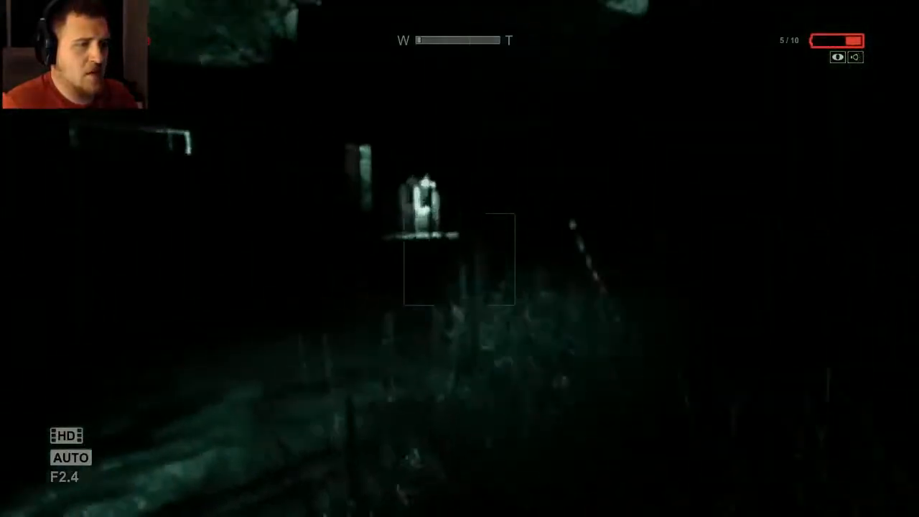
{"action": "right_click", "coordinate": [459, 259]}
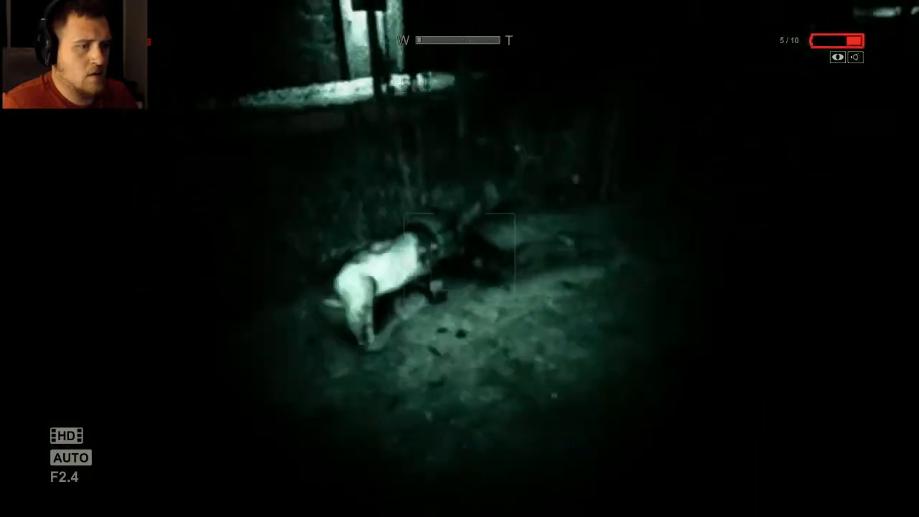
{"action": "left_click", "coordinate": [459, 258]}
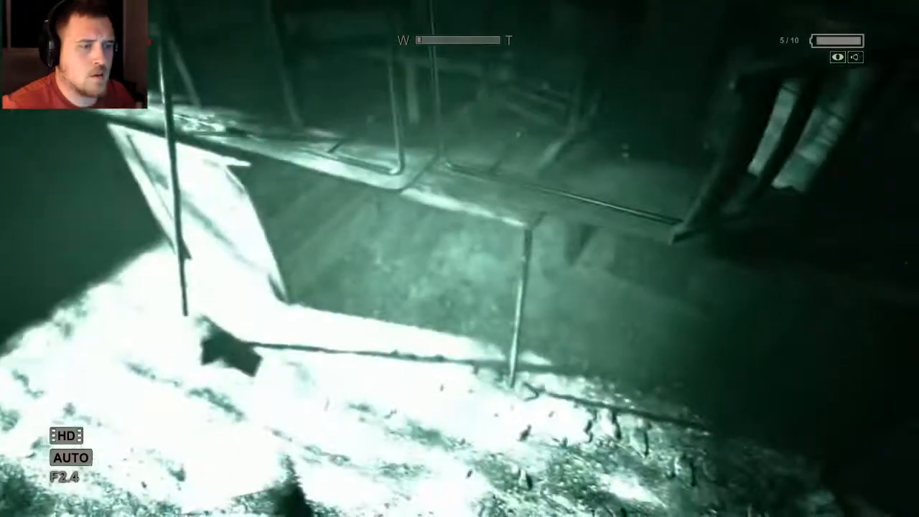
{"action": "key", "text": "f"}
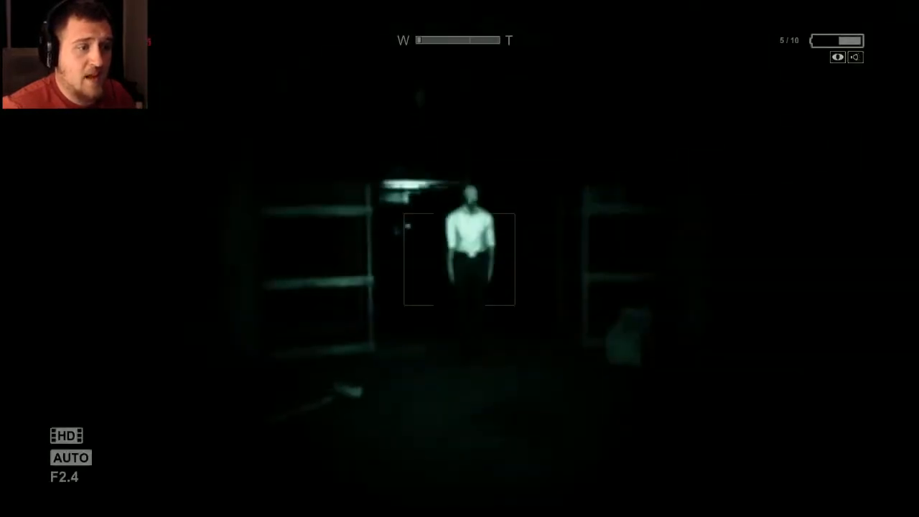
{"action": "key", "text": "Tab"}
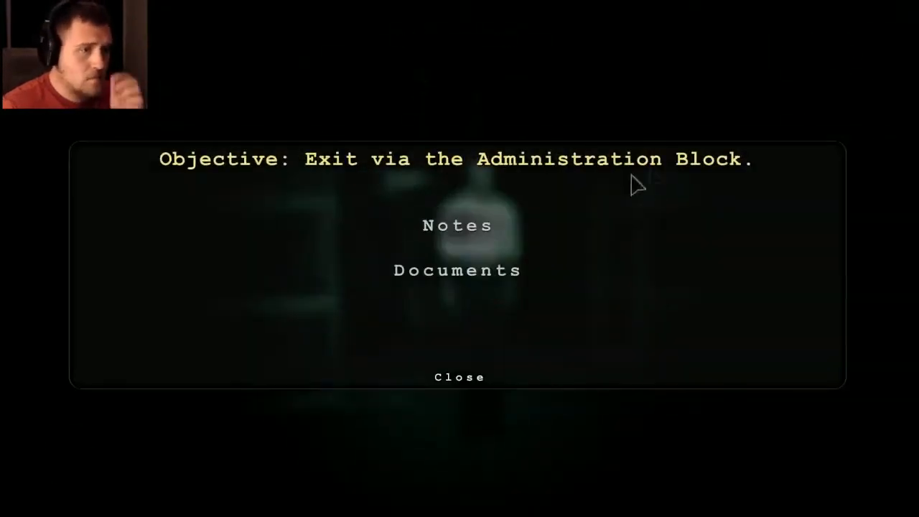
{"action": "left_click", "coordinate": [475, 228]}
{"action": "left_click", "coordinate": [251, 196]}
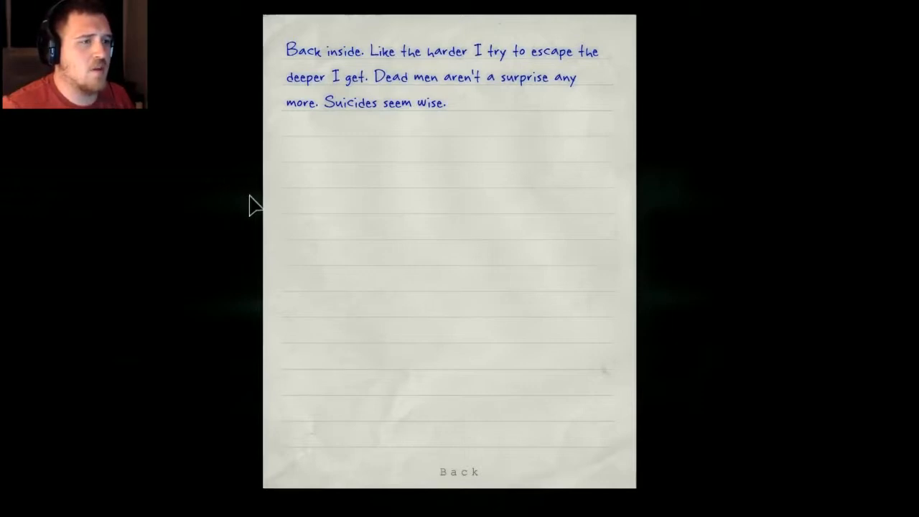
{"action": "key", "text": "Tab"}
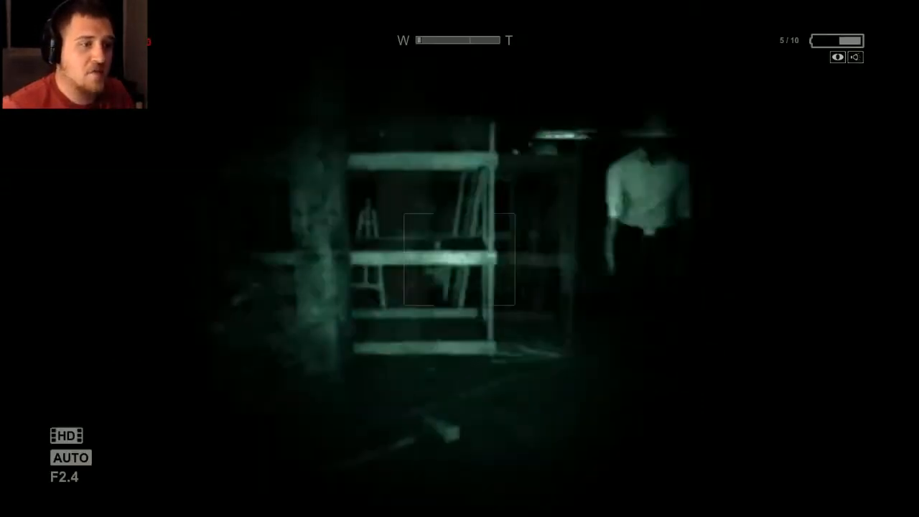